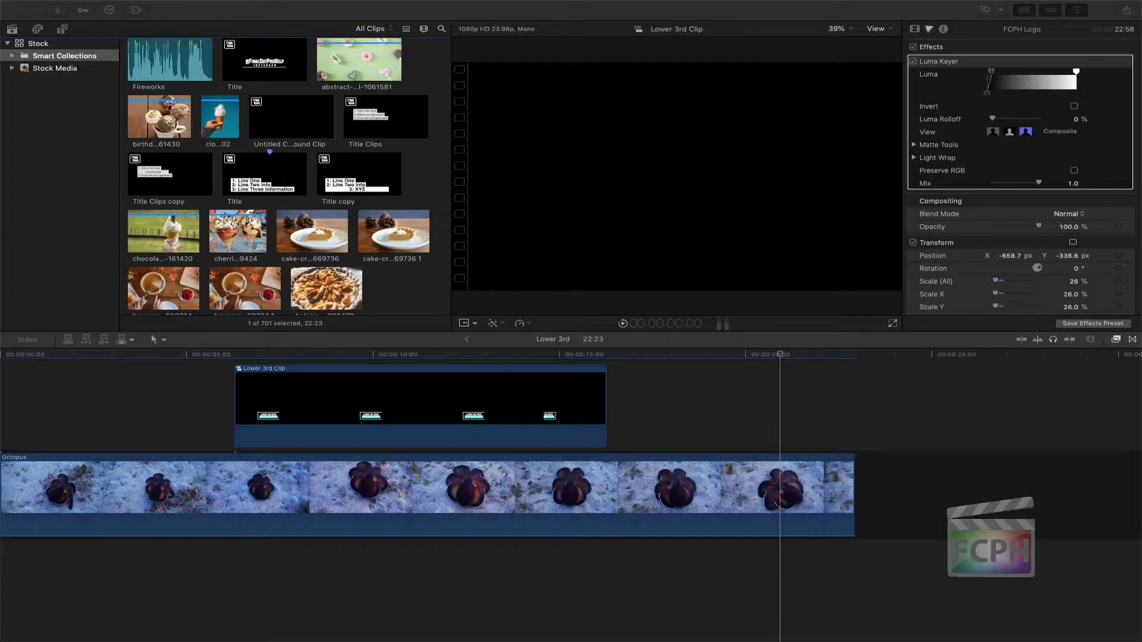
pyautogui.click(740, 395)
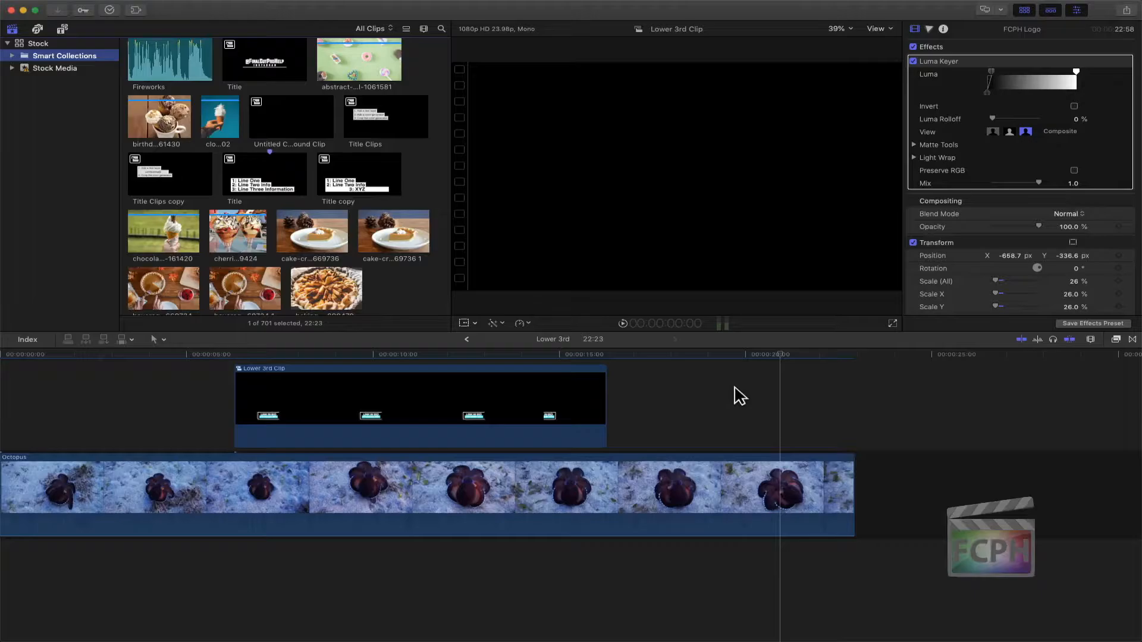
pyautogui.click(737, 395)
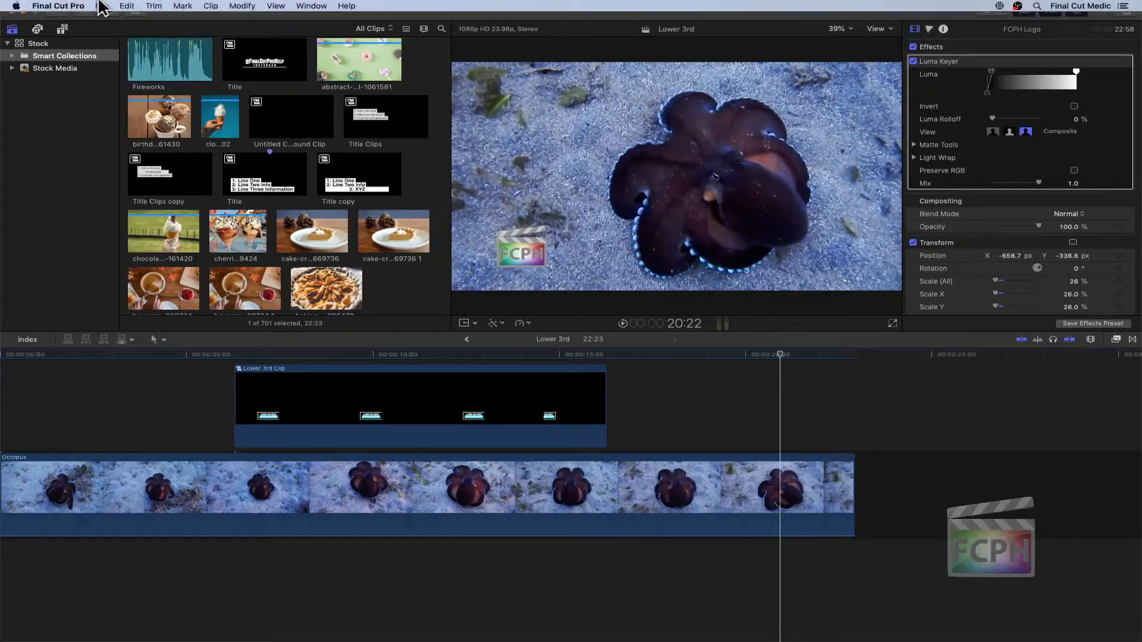
pyautogui.click(102, 6)
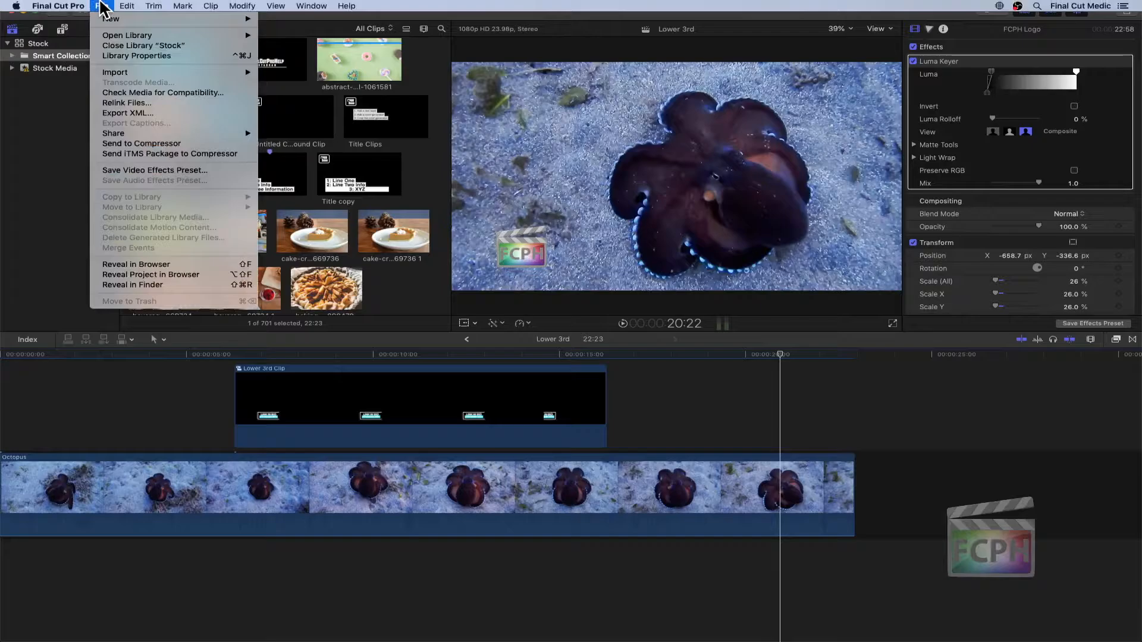
pyautogui.click(103, 6)
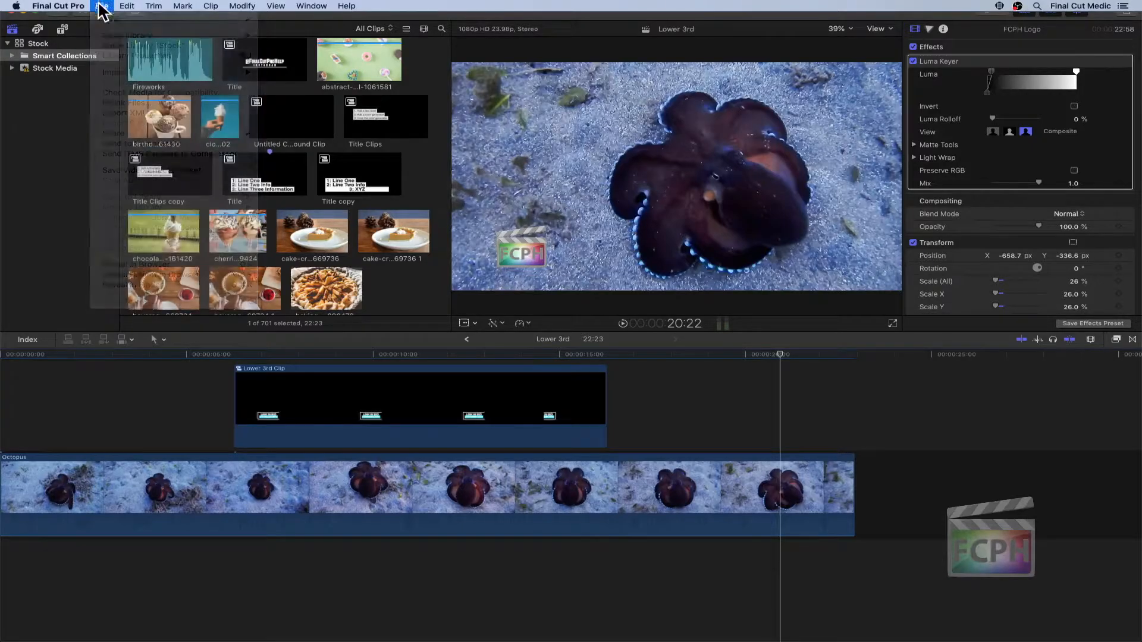
# Review the Consolidate Library Media options for the Stock library without applying them, and check the status of the background tasks.
pyautogui.click(48, 46)
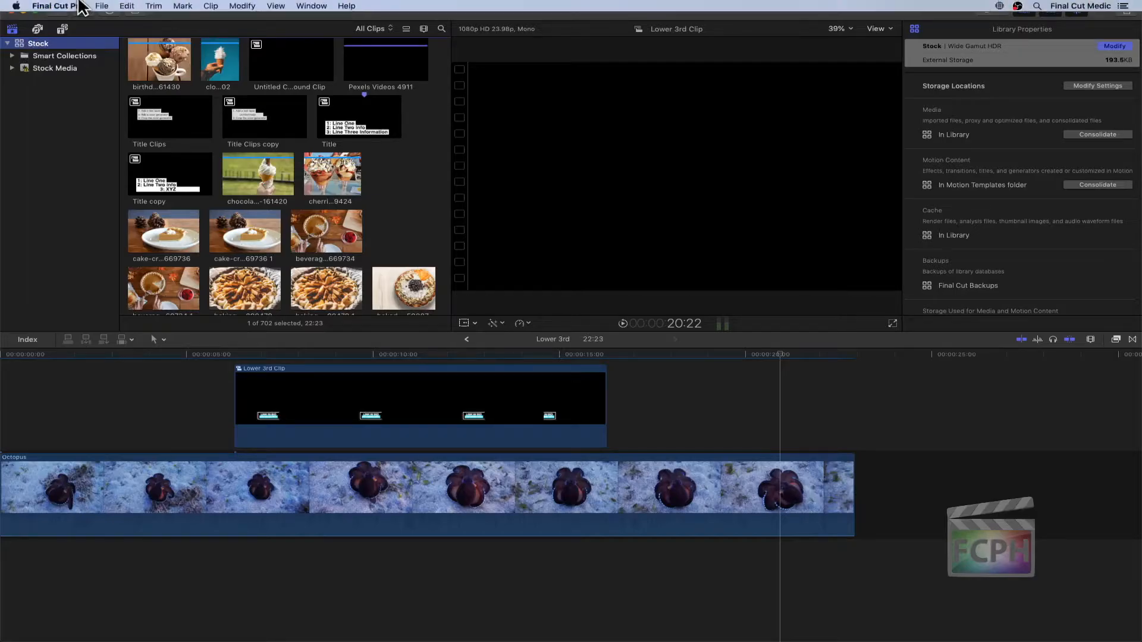
pyautogui.click(103, 6)
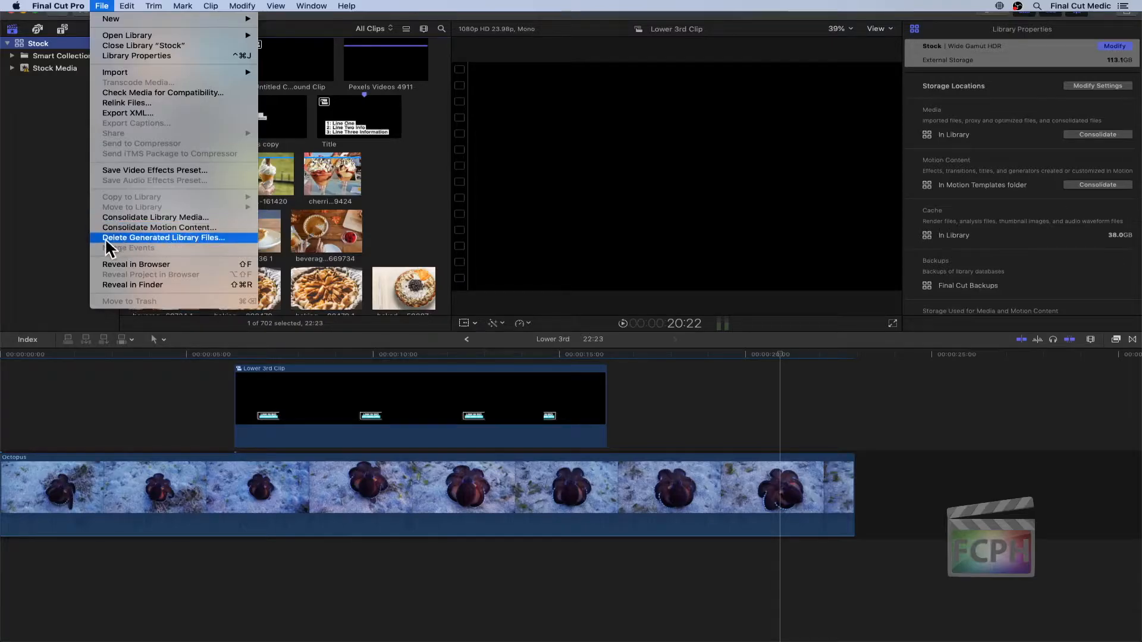
pyautogui.click(219, 216)
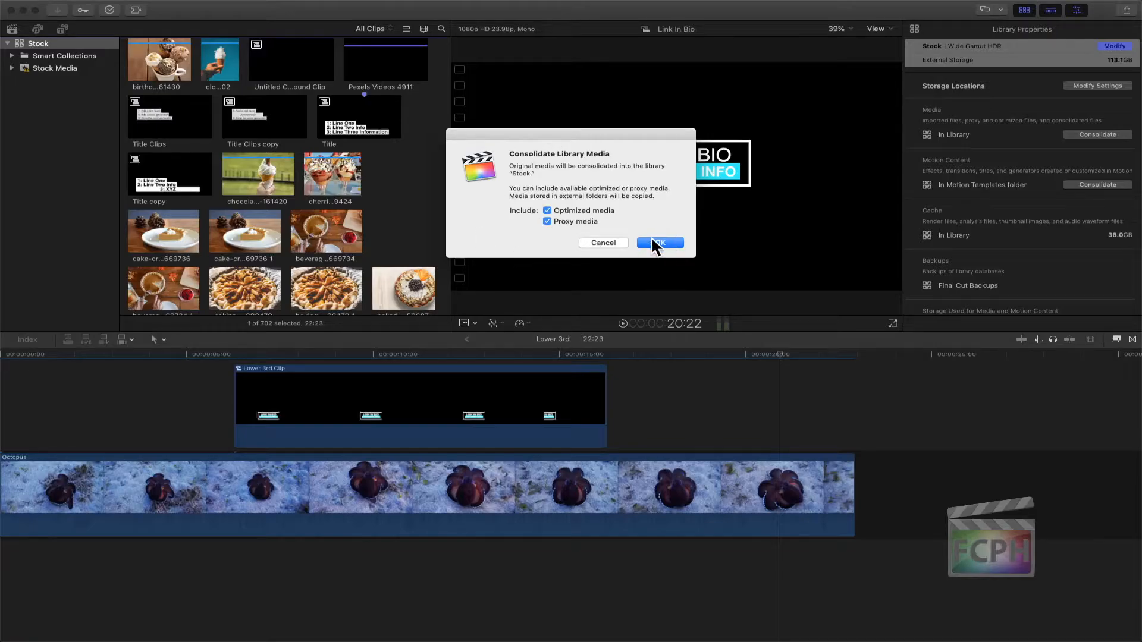
pyautogui.click(591, 241)
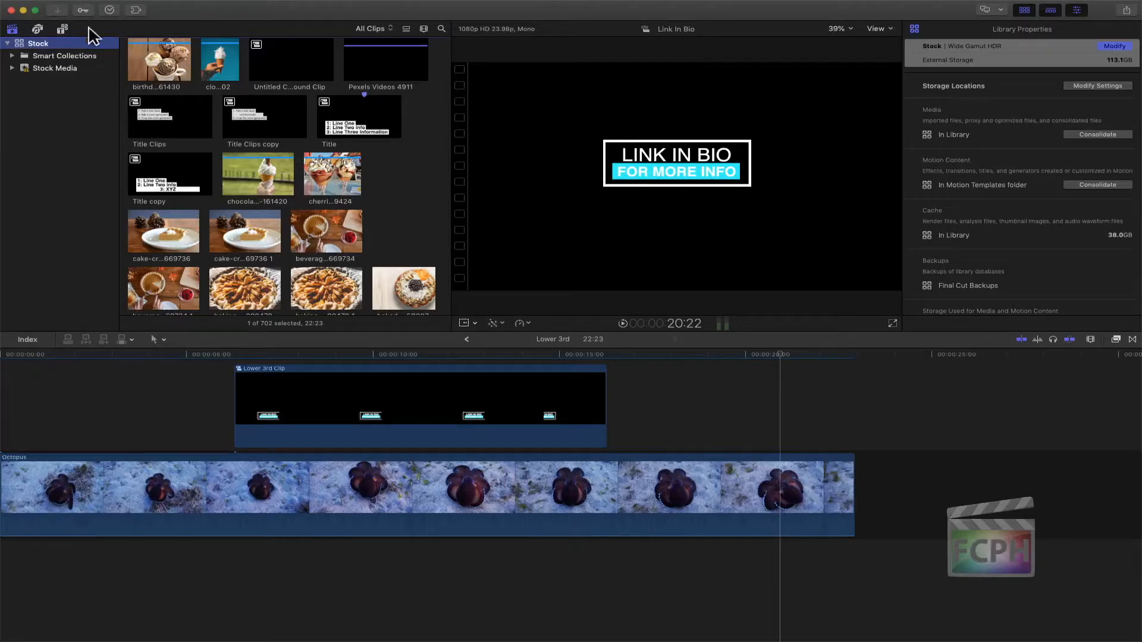
pyautogui.click(109, 10)
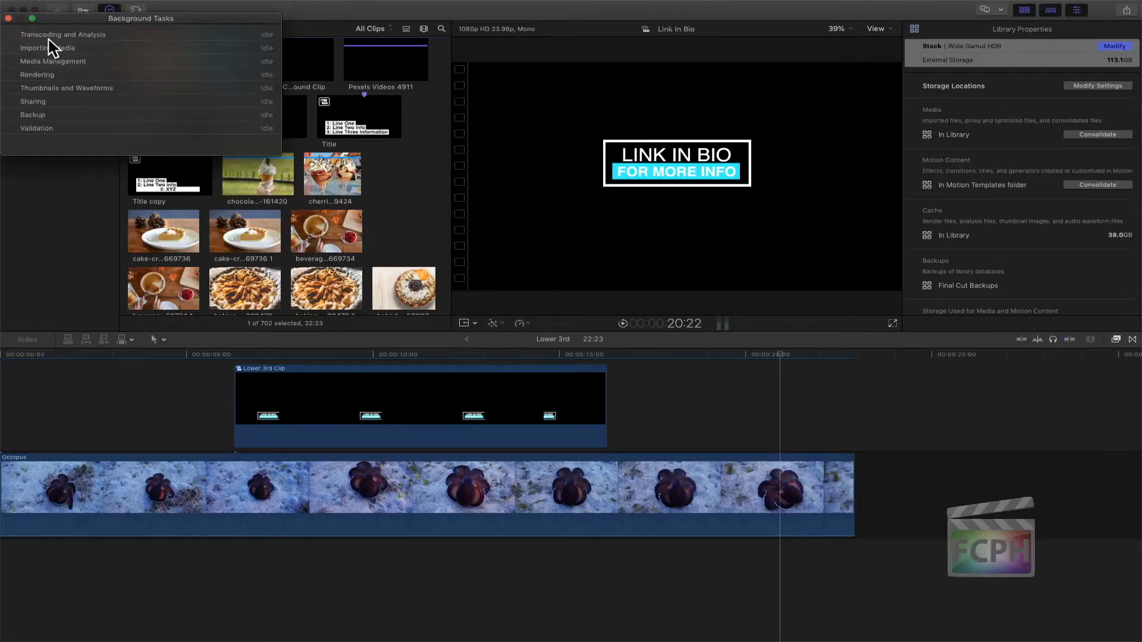
pyautogui.click(9, 18)
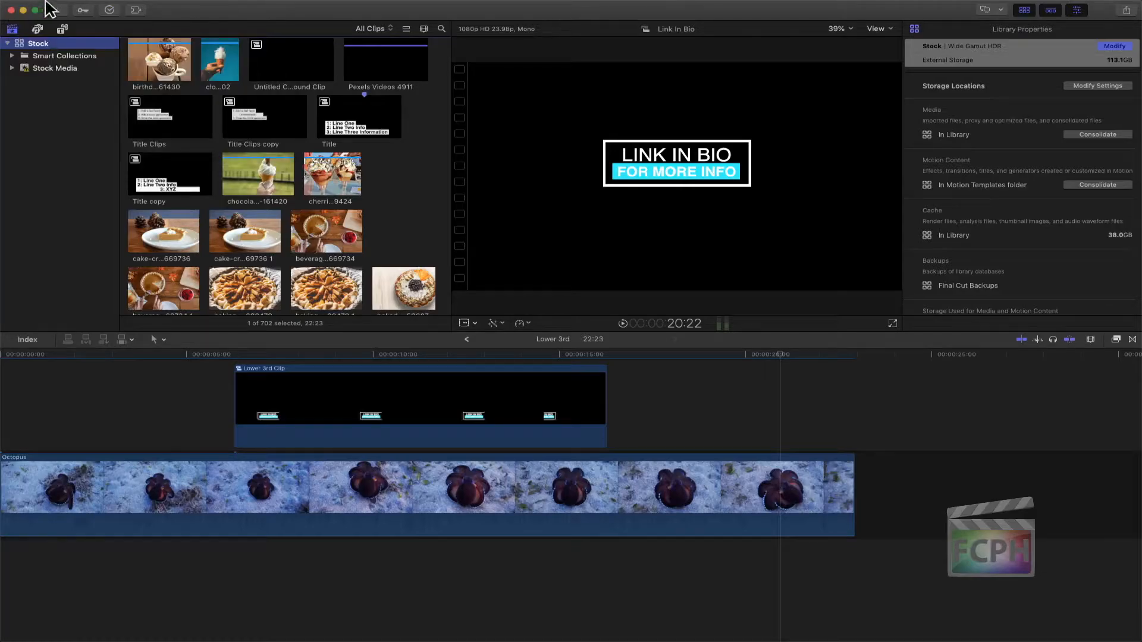
# Review the options for deleting all render files, optimized media and proxy media without applying them, and examine the library's storage properties.
pyautogui.click(101, 6)
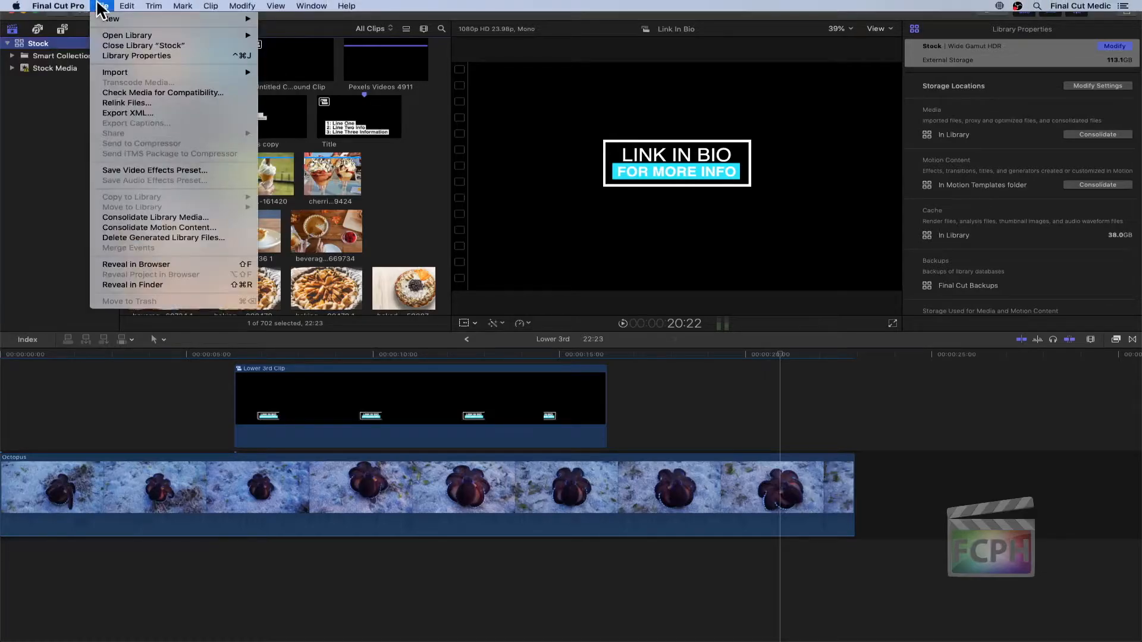
pyautogui.click(192, 239)
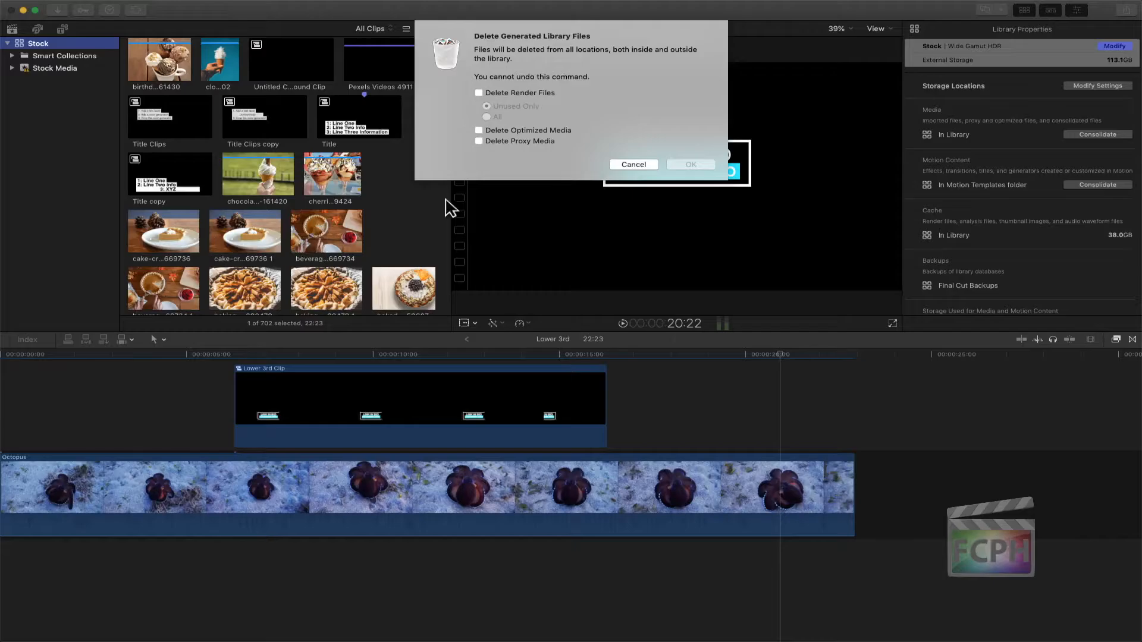
pyautogui.click(502, 92)
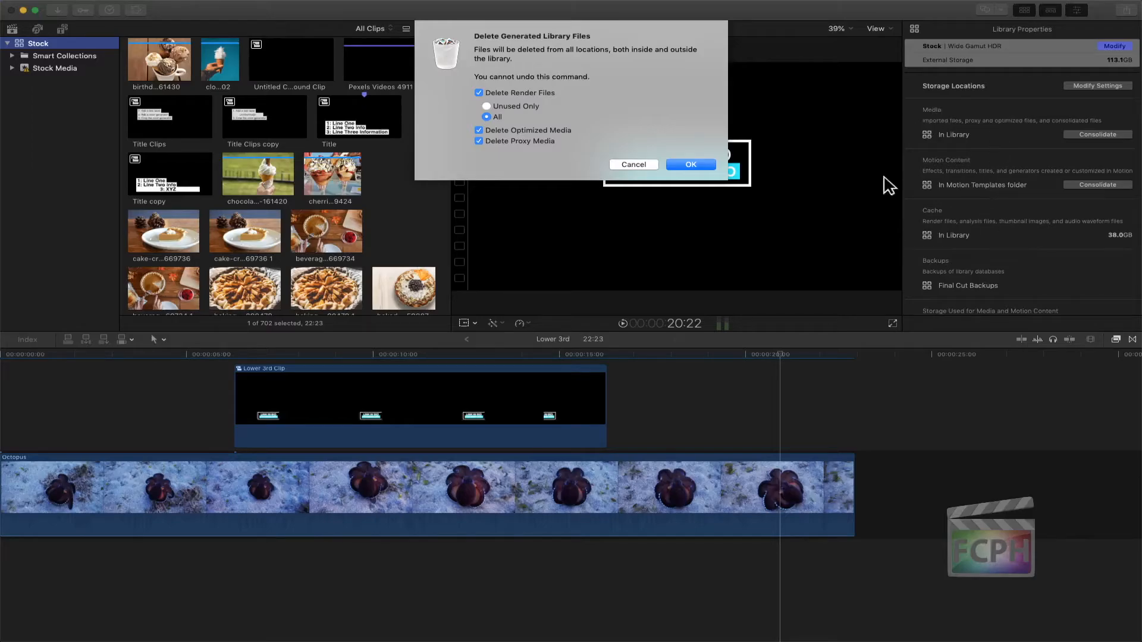
pyautogui.click(619, 166)
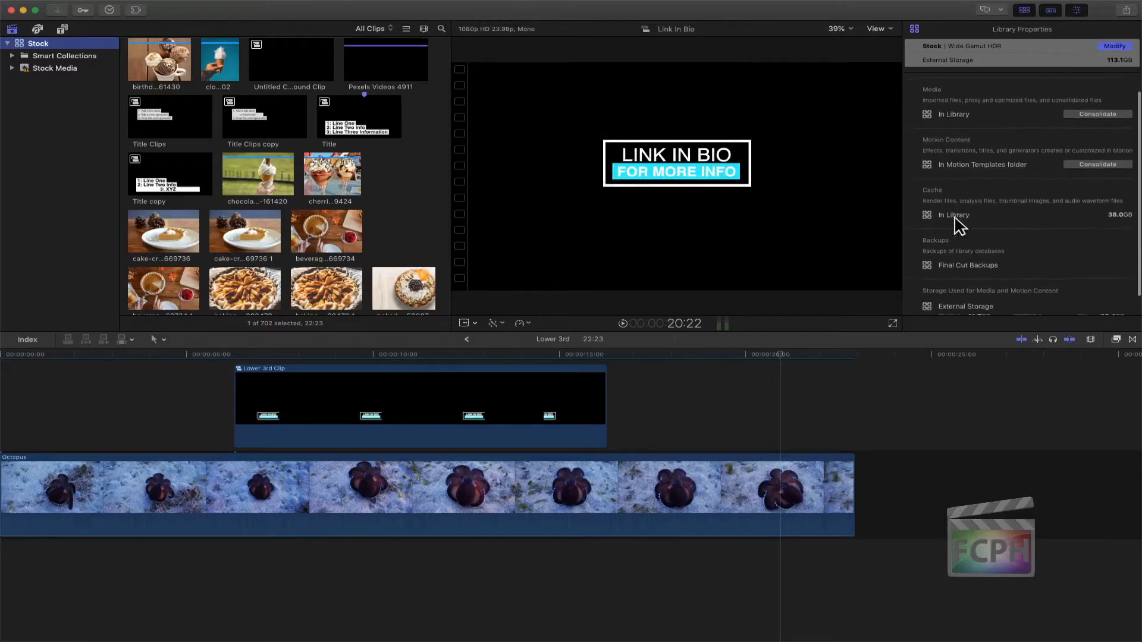
pyautogui.scroll(-2, 957, 226)
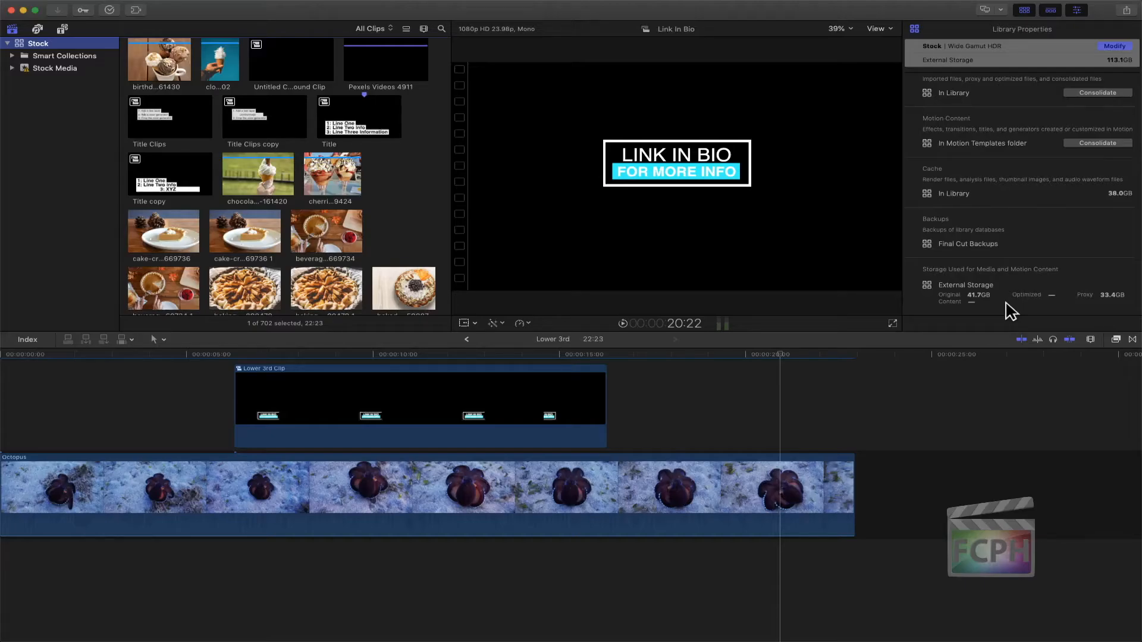
# Reveal the cherries-chilled-chocolate-209424 image in Finder and inspect the High Quality Media folder inside Transcoded Media, closing the Finder windows when done.
pyautogui.click(362, 190)
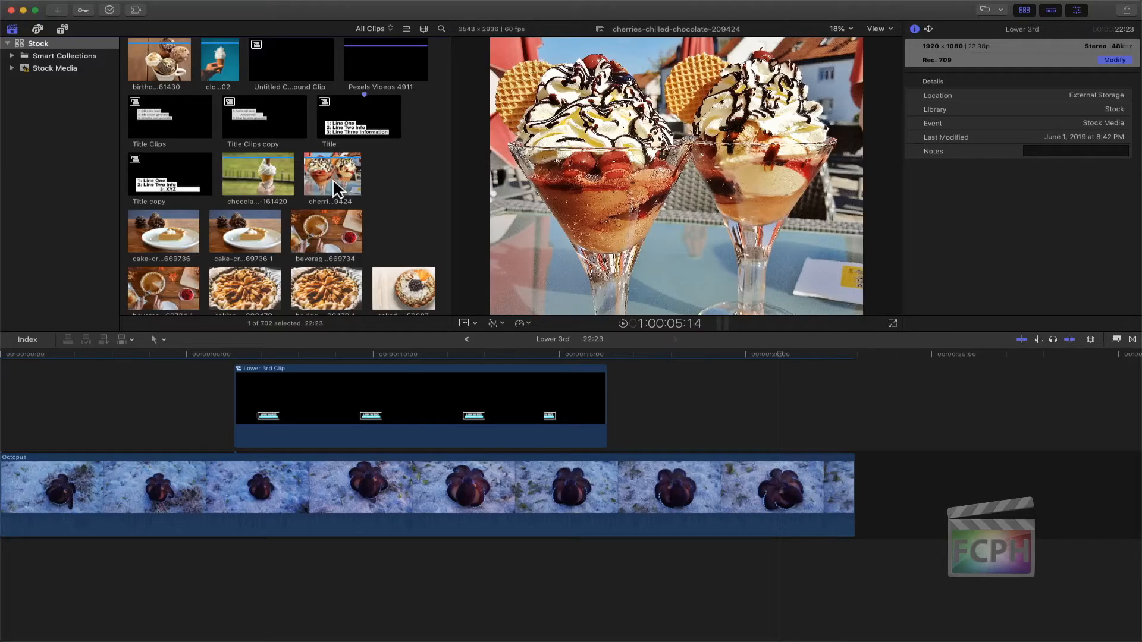
pyautogui.rightClick(333, 179)
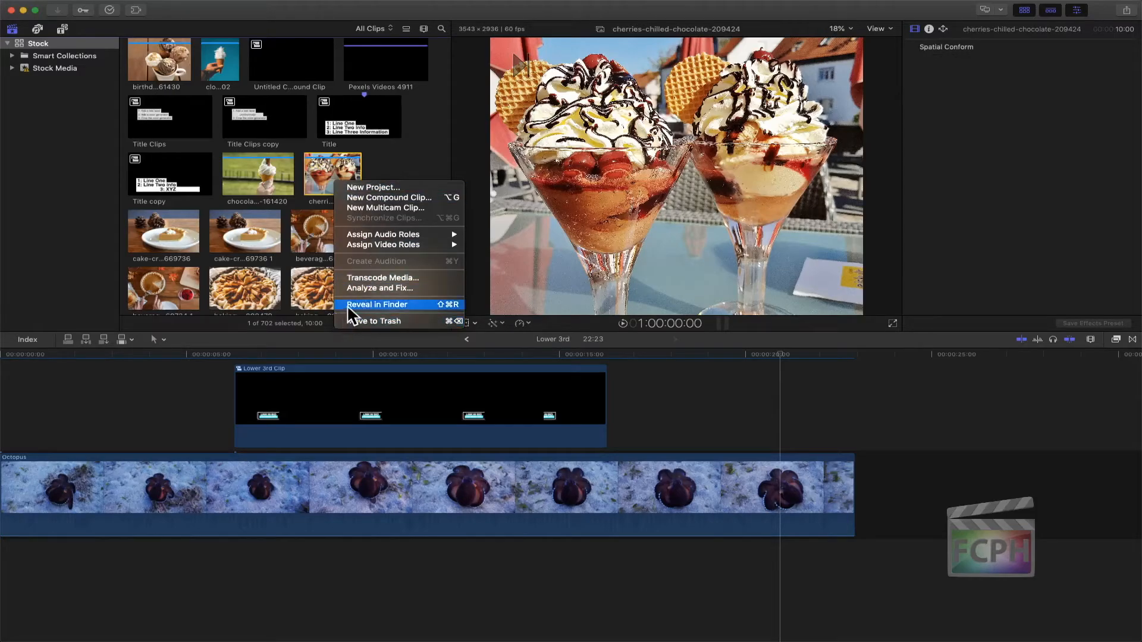
pyautogui.click(394, 305)
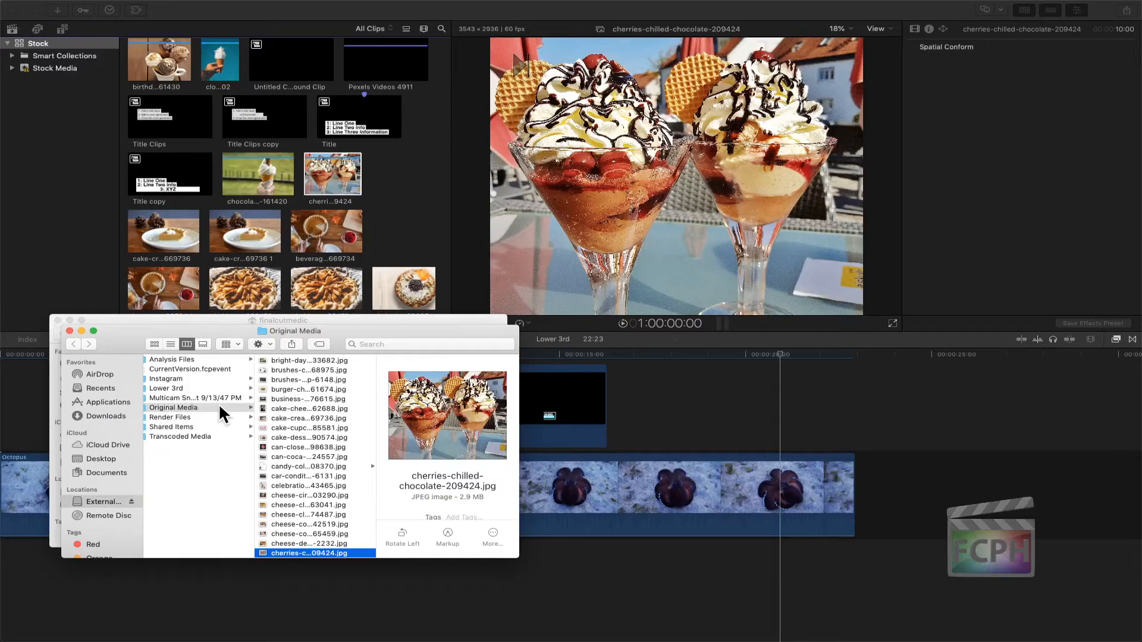
pyautogui.click(206, 437)
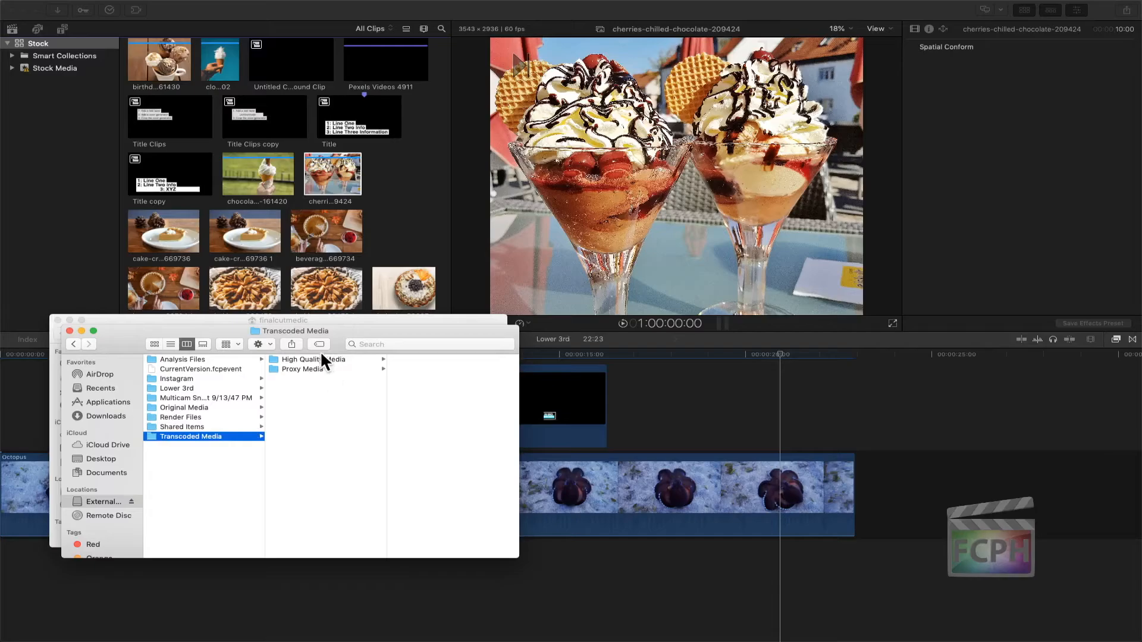
pyautogui.click(315, 360)
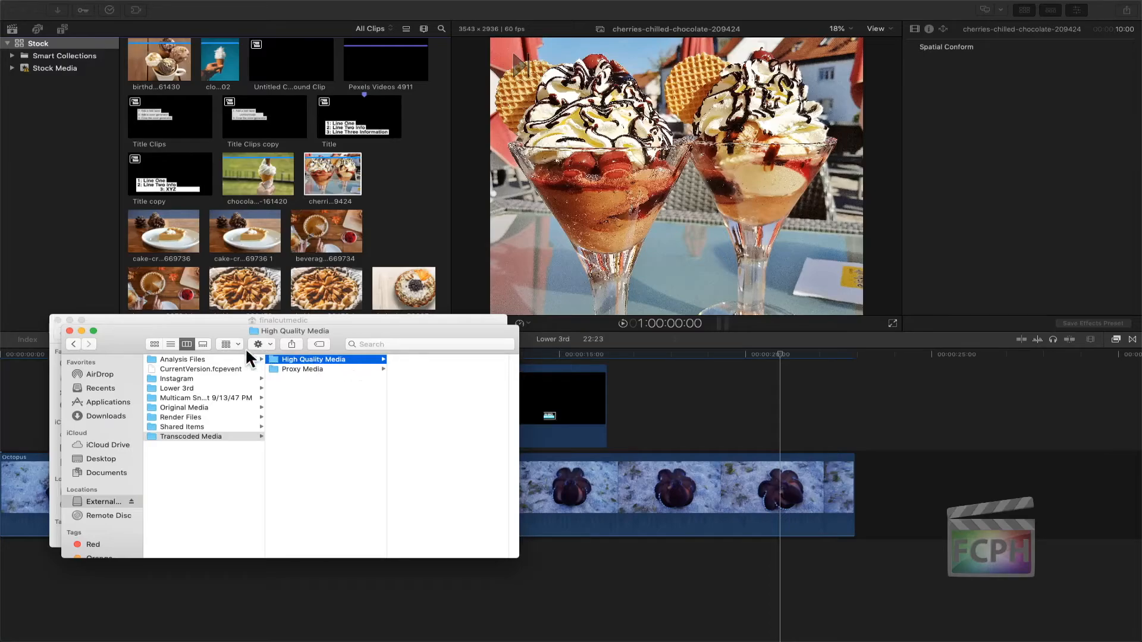
pyautogui.click(69, 331)
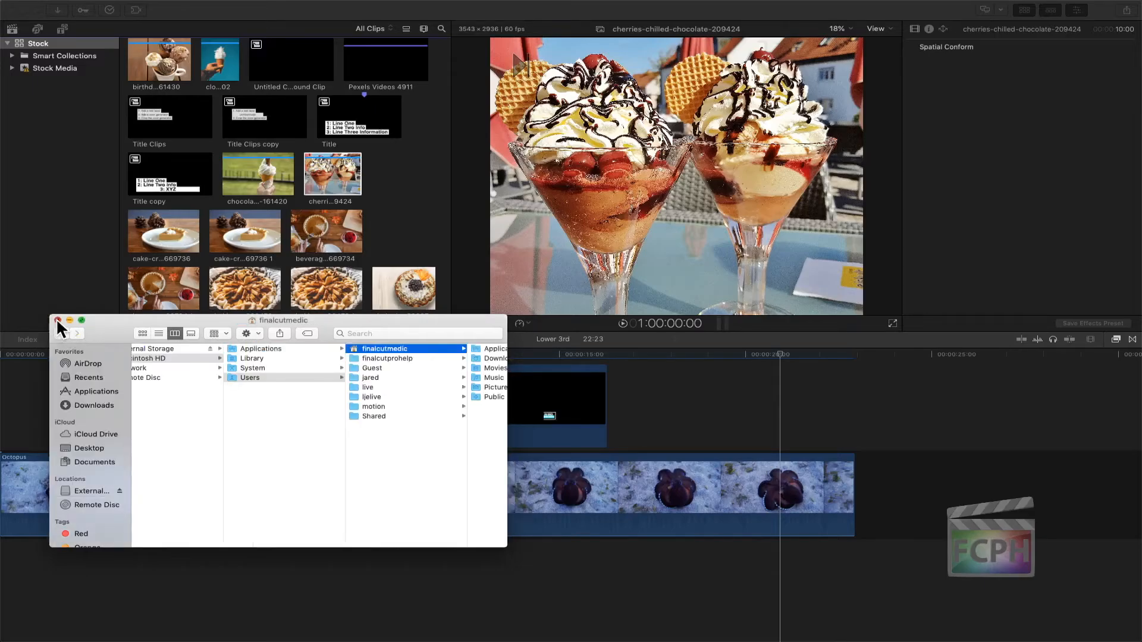
pyautogui.click(58, 321)
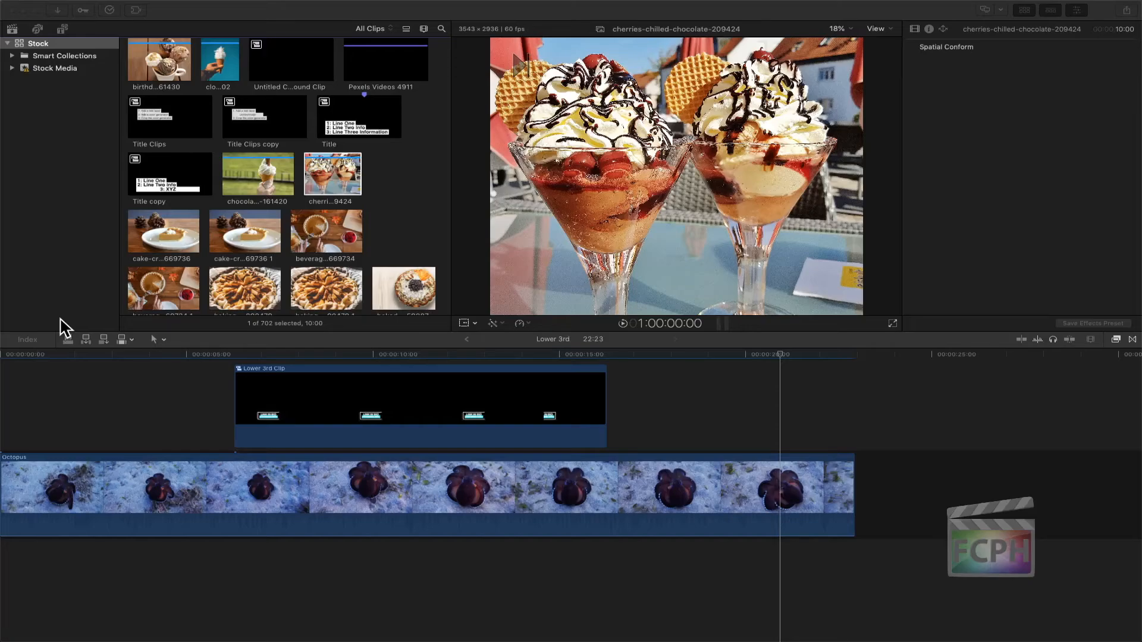
# Preview a deletion of all render files and the proxy media from the Stock library, cancelling without deleting anything.
pyautogui.click(57, 40)
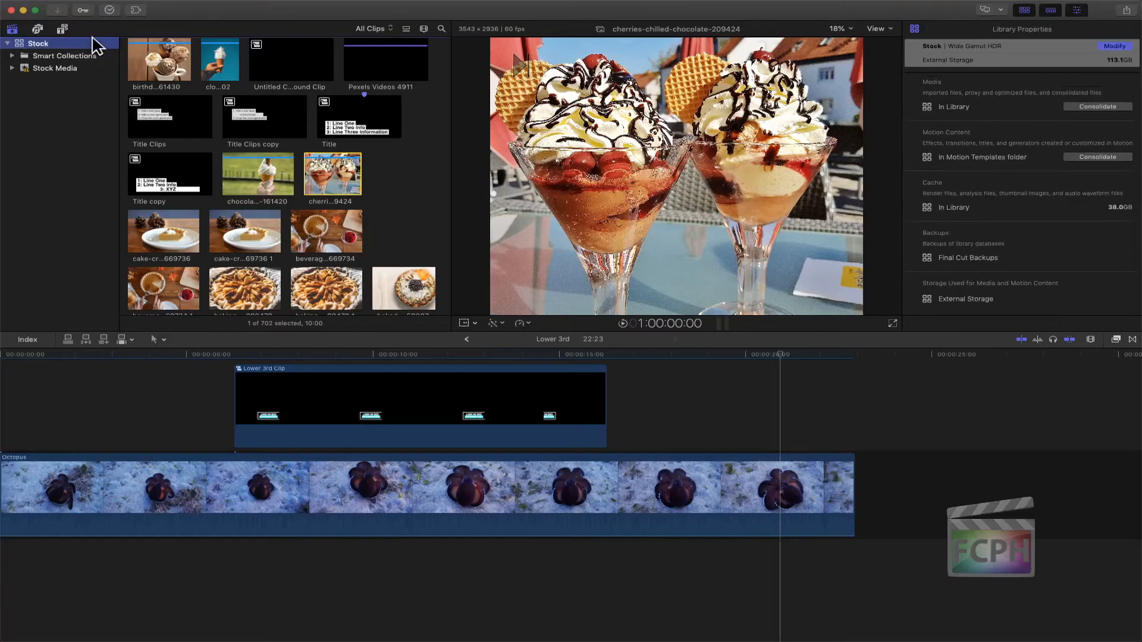
pyautogui.click(105, 6)
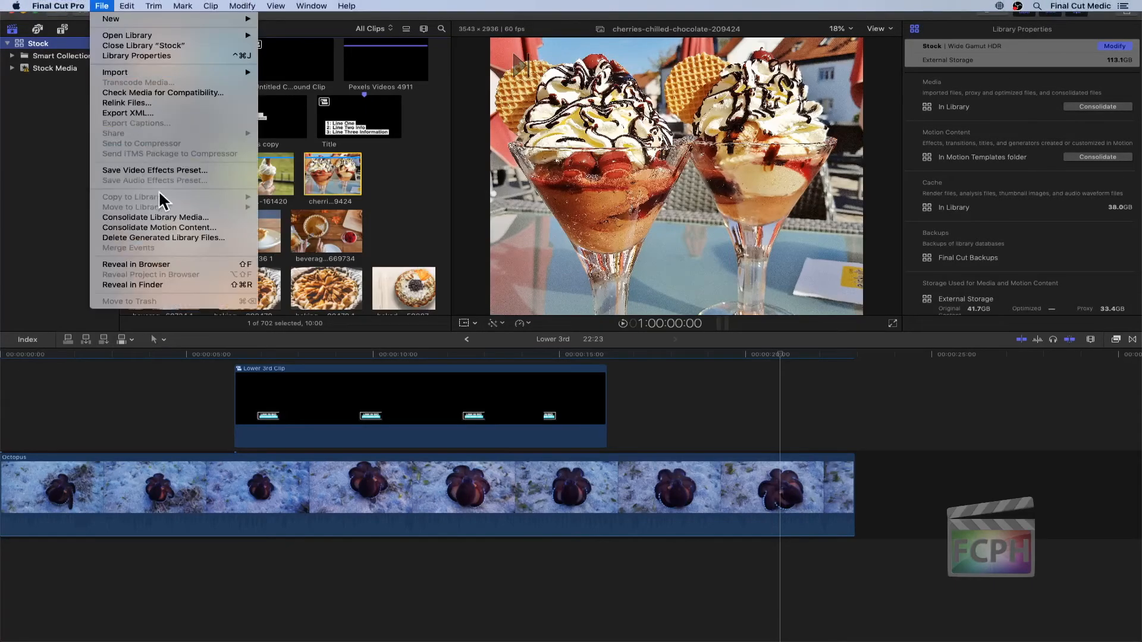
pyautogui.click(218, 238)
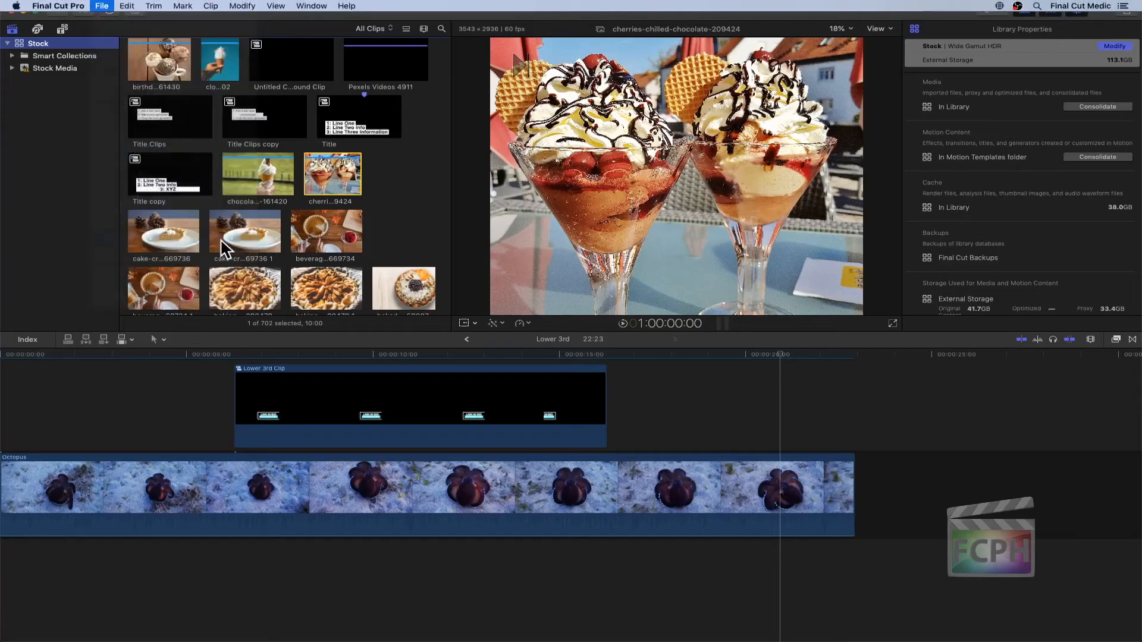
pyautogui.click(515, 93)
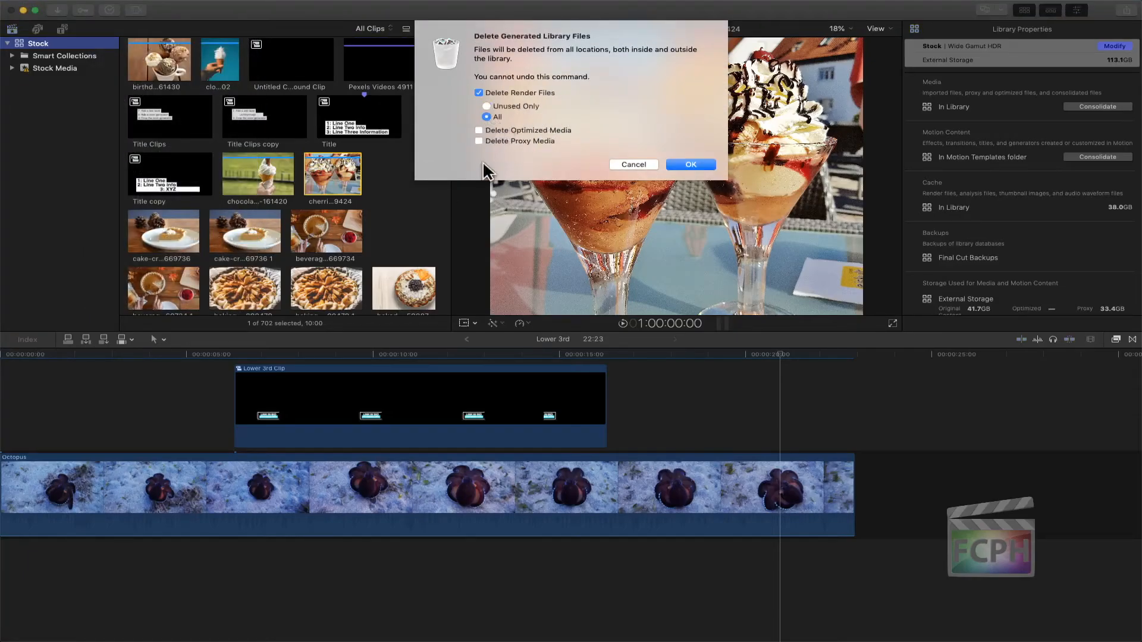
pyautogui.click(479, 141)
pyautogui.click(623, 164)
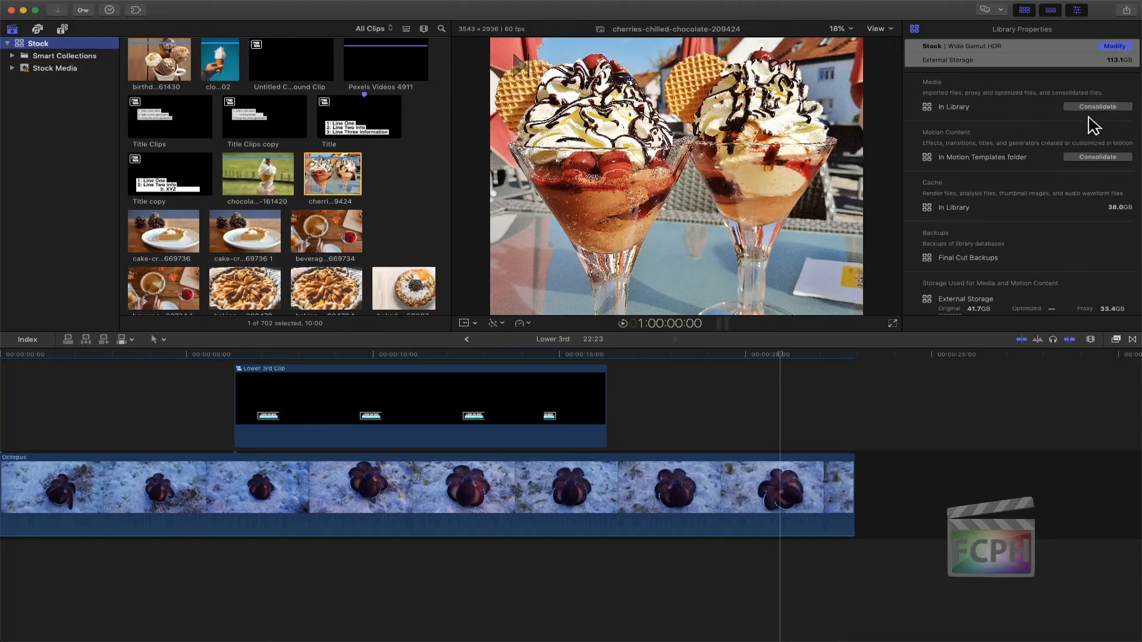
pyautogui.click(102, 5)
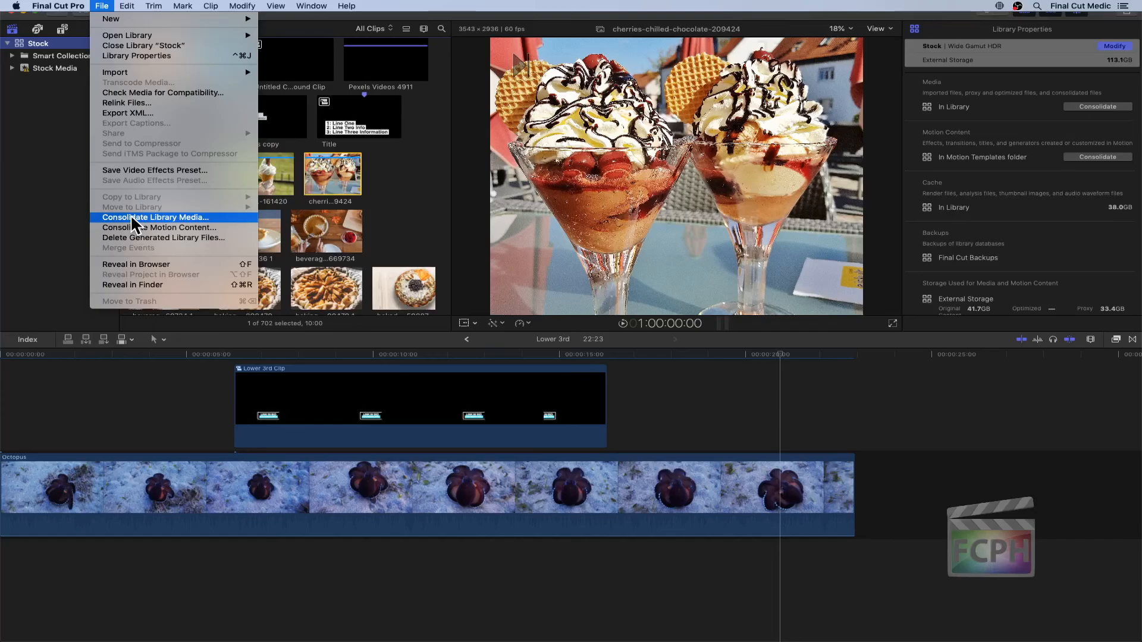
pyautogui.click(57, 159)
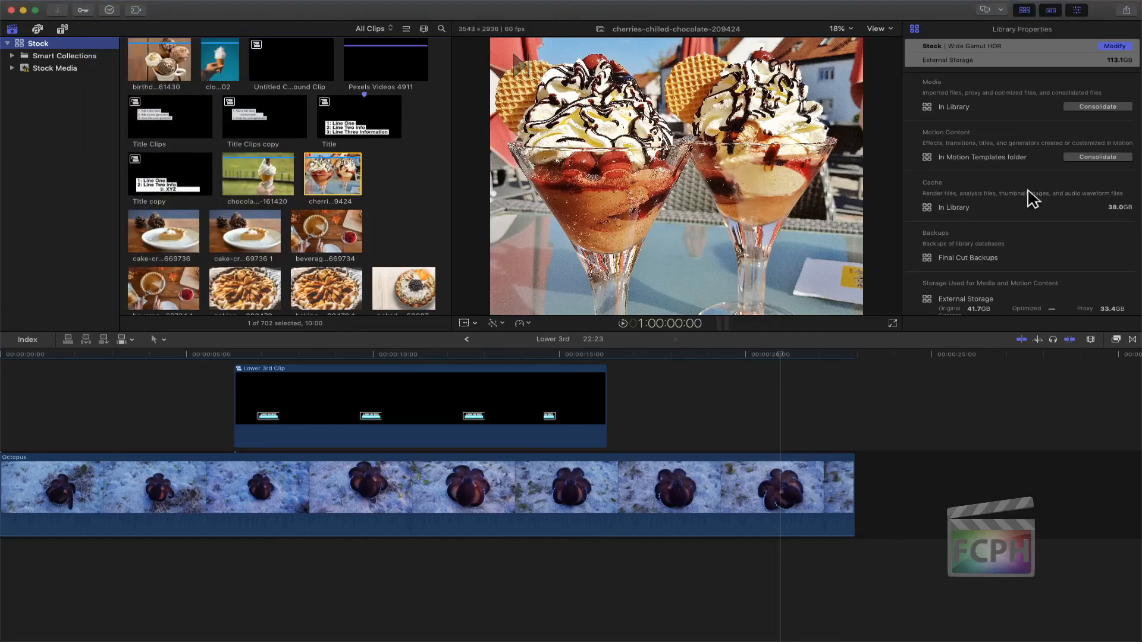